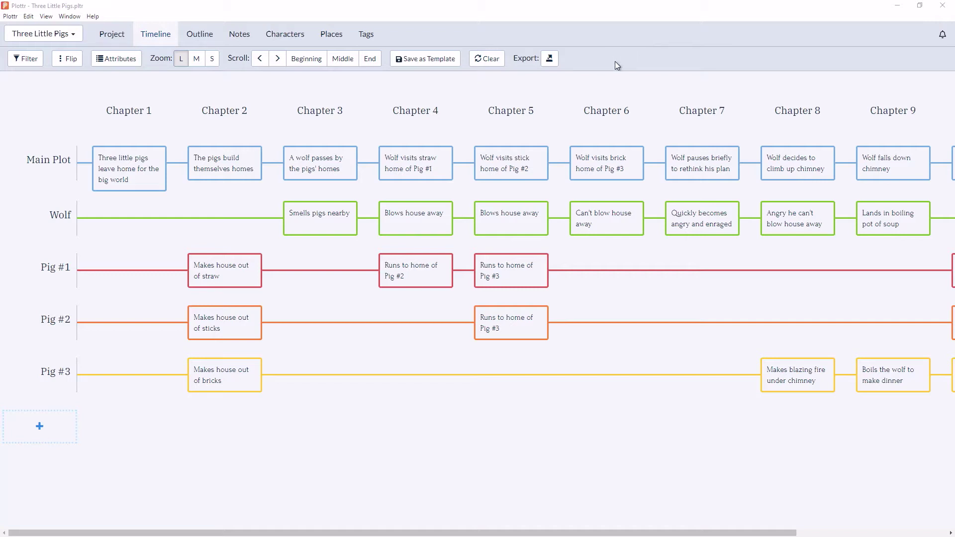
Export the whole Three Little Pigs project to MS Word, saving it on the Desktop as Three Little Pigs.docx.
click(550, 60)
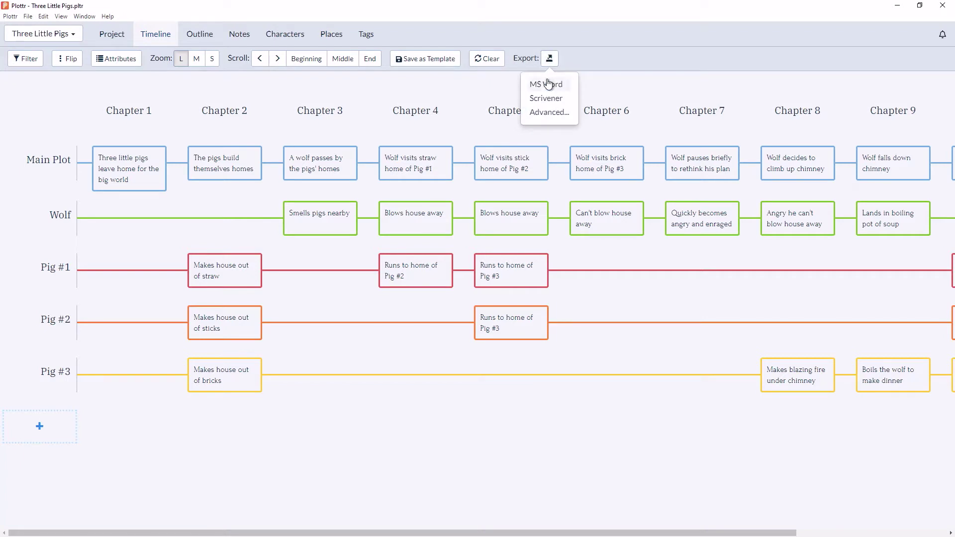
click(547, 84)
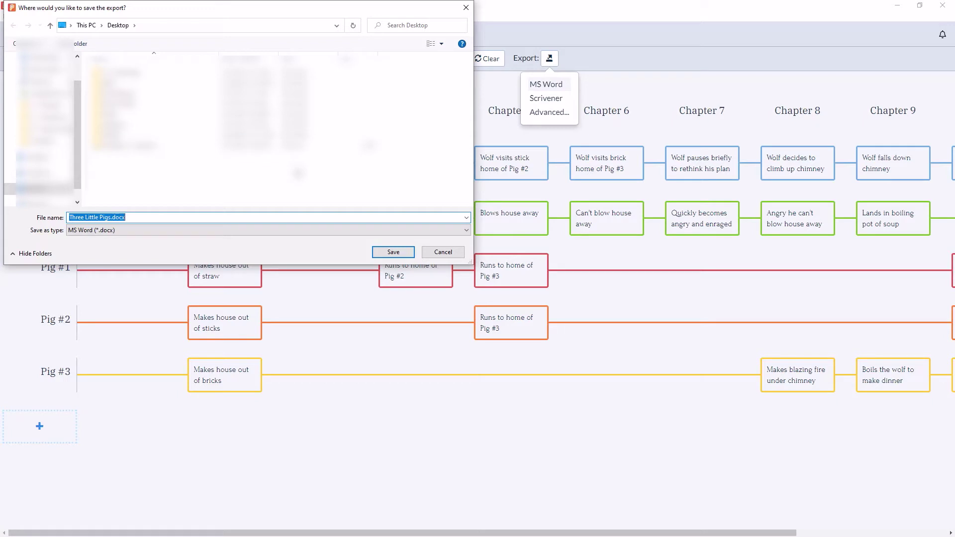
click(393, 252)
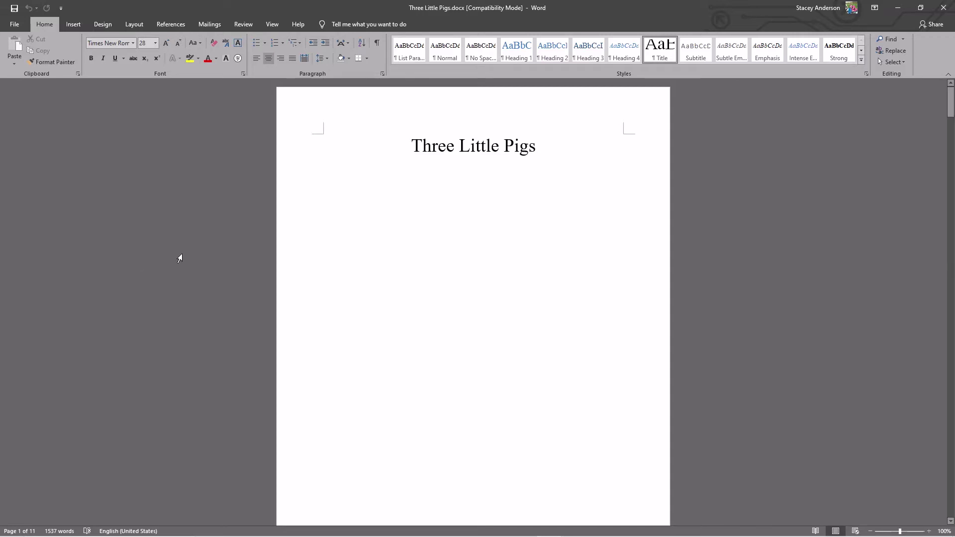
Examine the Outline section of the exported Word document, including the plotline names beside the scene titles in Chapters 1 and 2.
scroll(249, 244, down, 3)
scroll(239, 259, down, 5)
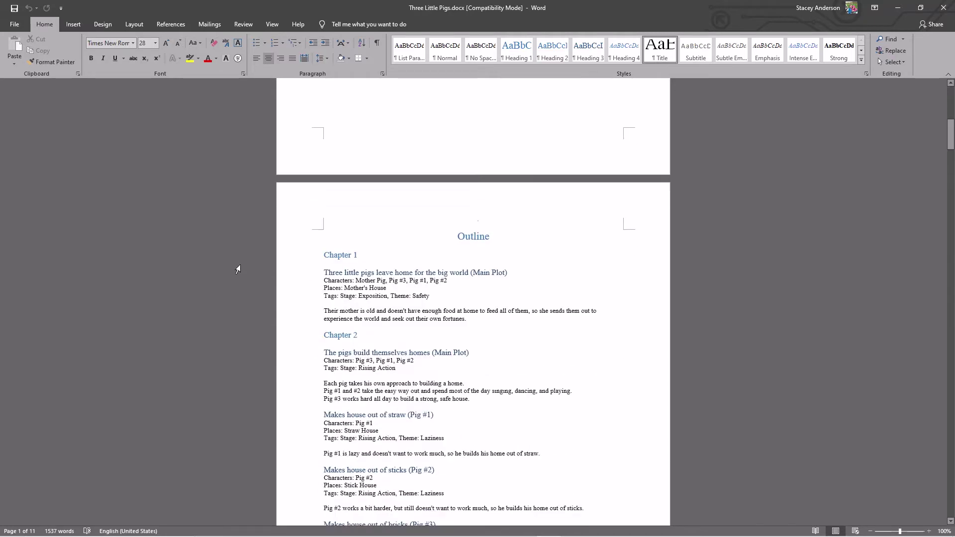
scroll(237, 269, down, 2)
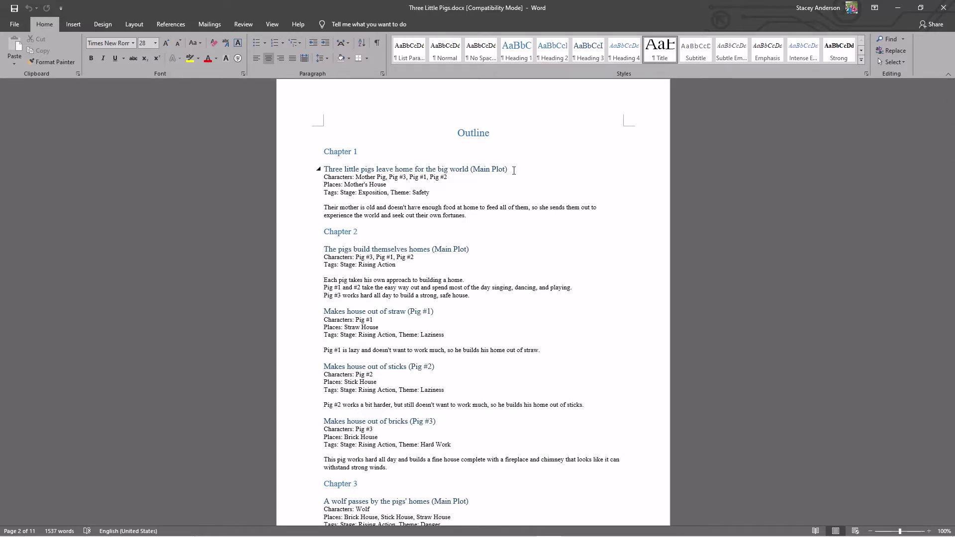
drag(513, 169, 471, 169)
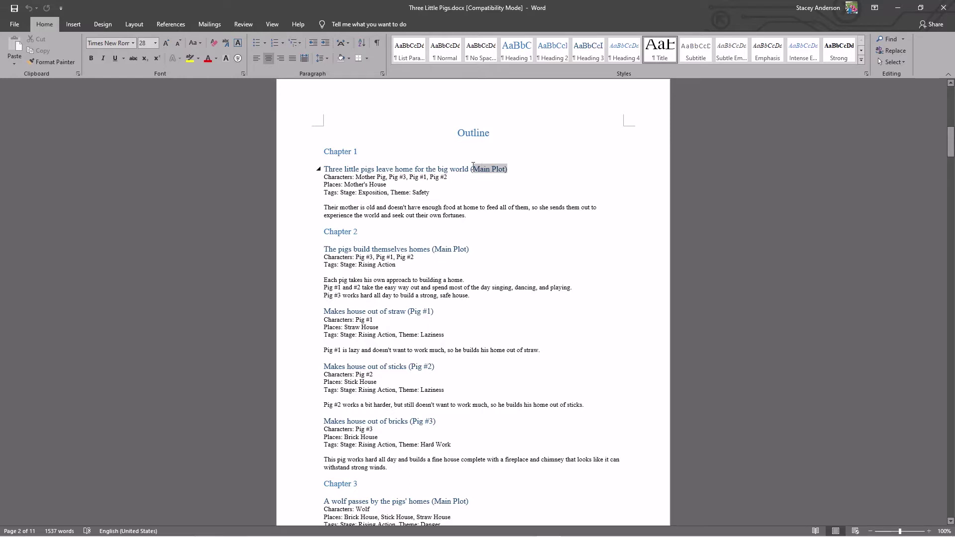
click(444, 314)
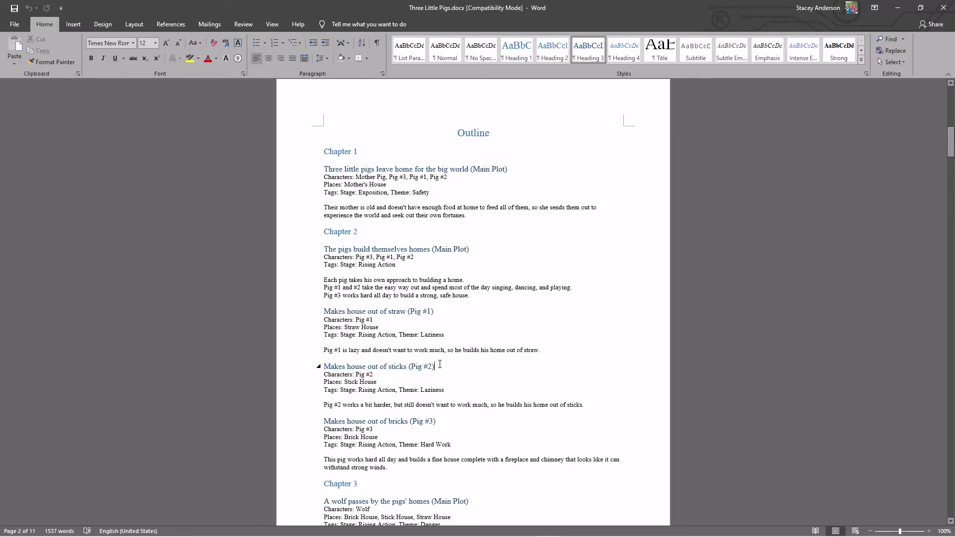
click(209, 350)
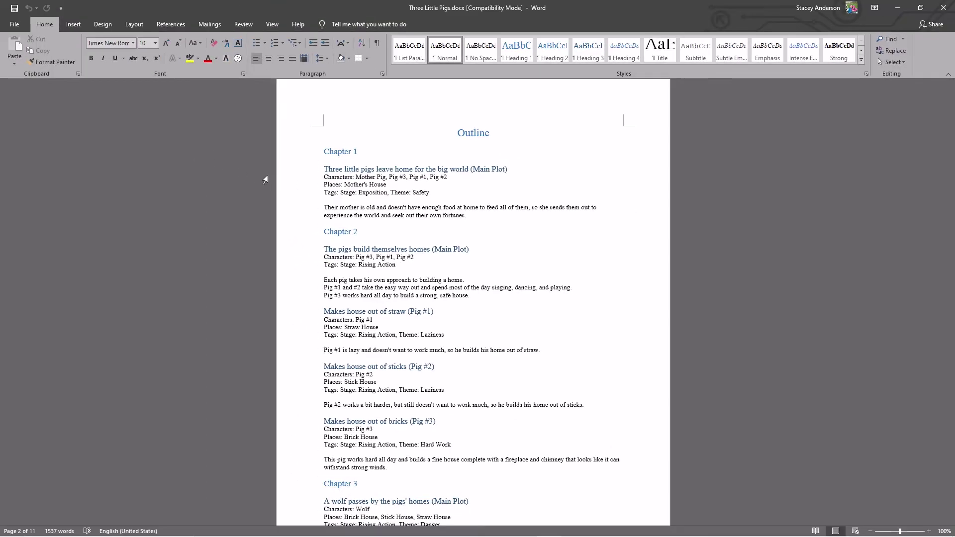
Look through the rest of the exported document, including the Characters, Places and Notes sections.
scroll(265, 179, down, 12)
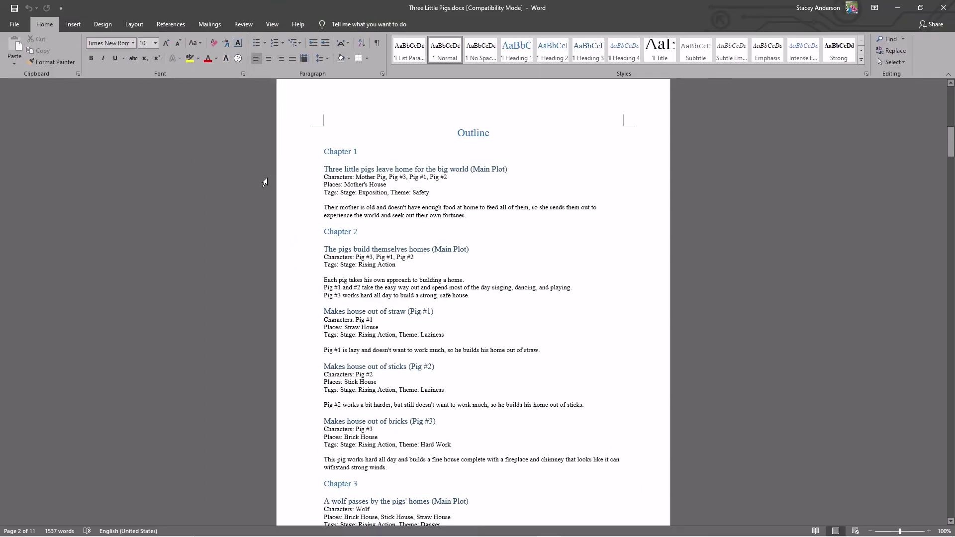
scroll(264, 182, down, 15)
scroll(266, 184, down, 15)
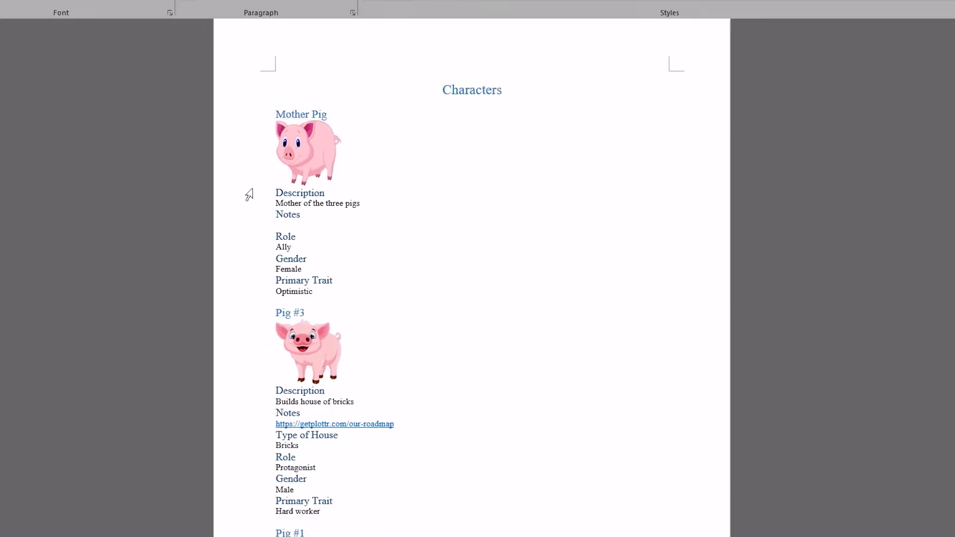
scroll(292, 208, down, 10)
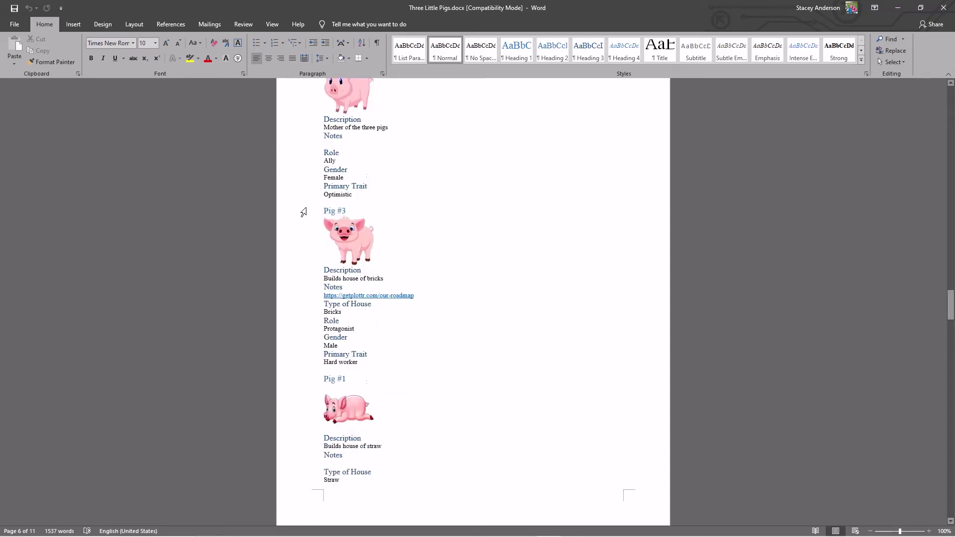
scroll(294, 228, down, 20)
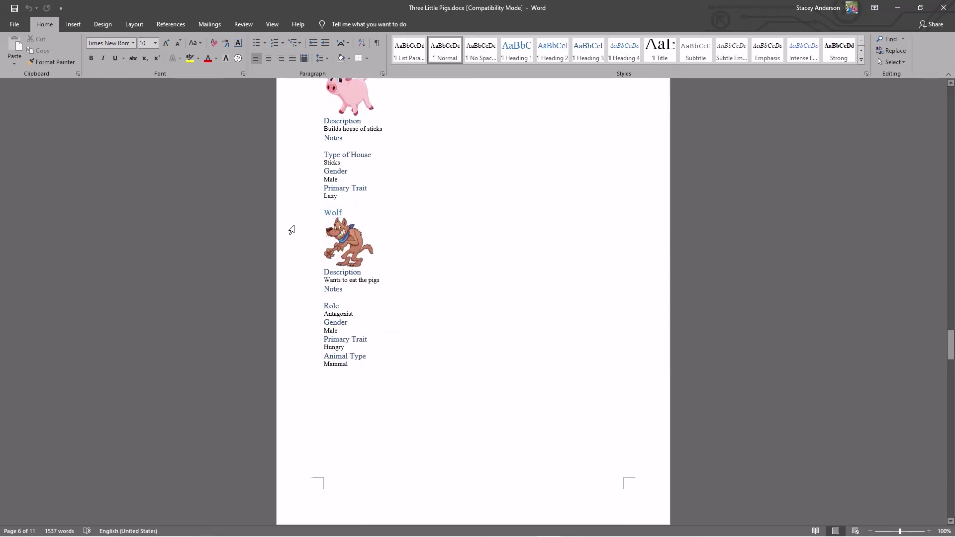
scroll(293, 228, down, 5)
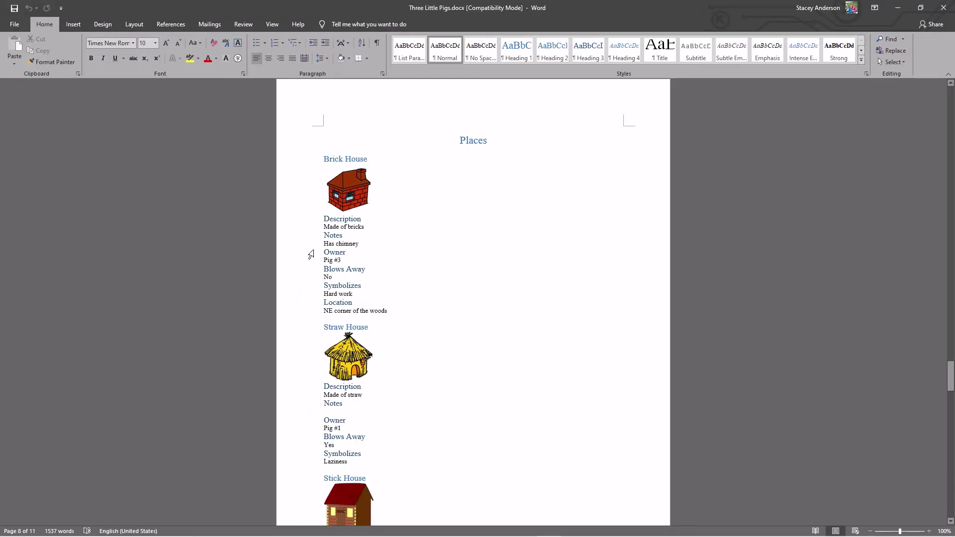
scroll(311, 255, down, 10)
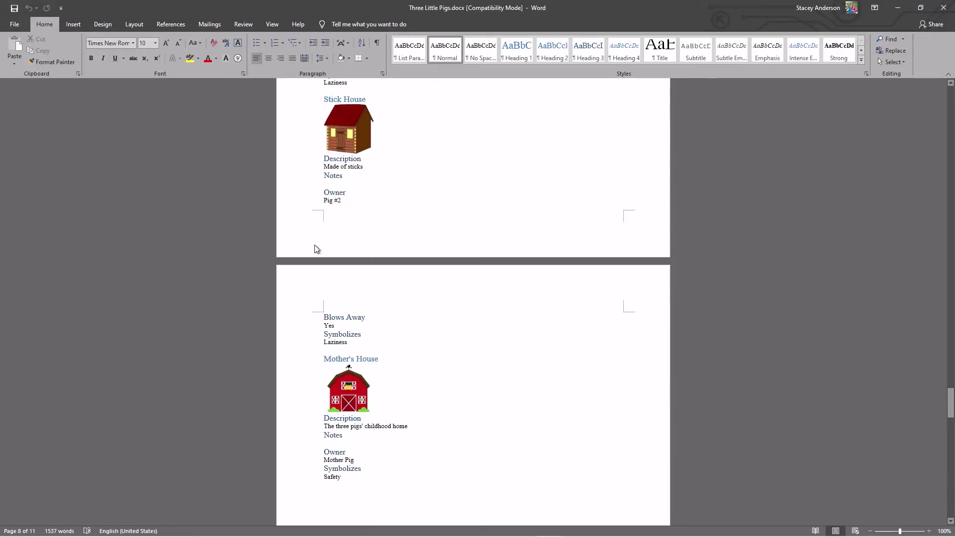
scroll(312, 249, down, 10)
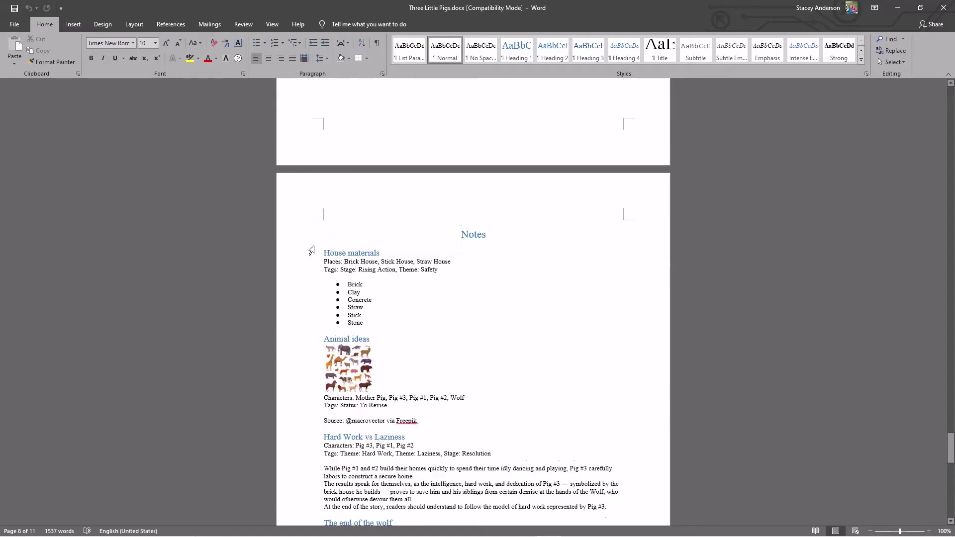
scroll(311, 251, down, 3)
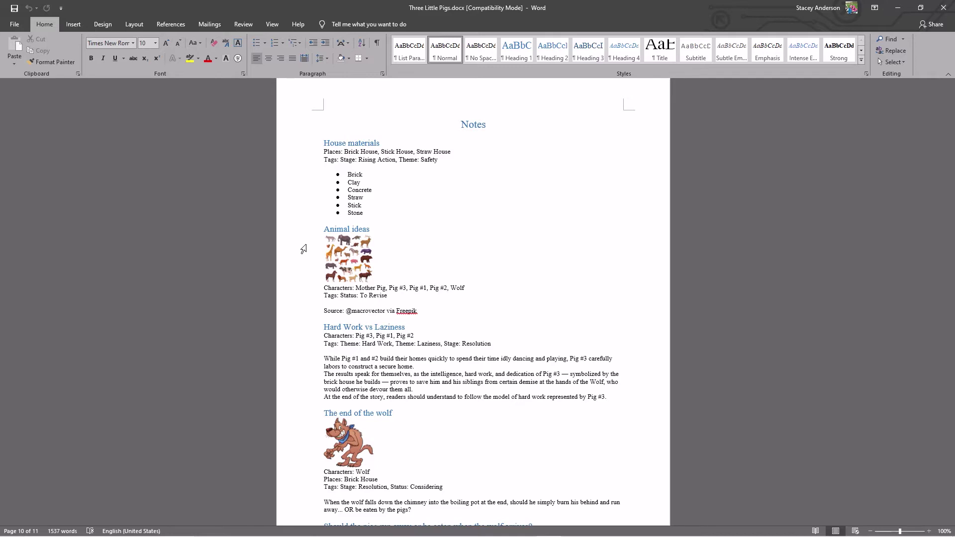
scroll(303, 248, down, 15)
scroll(303, 248, down, 16)
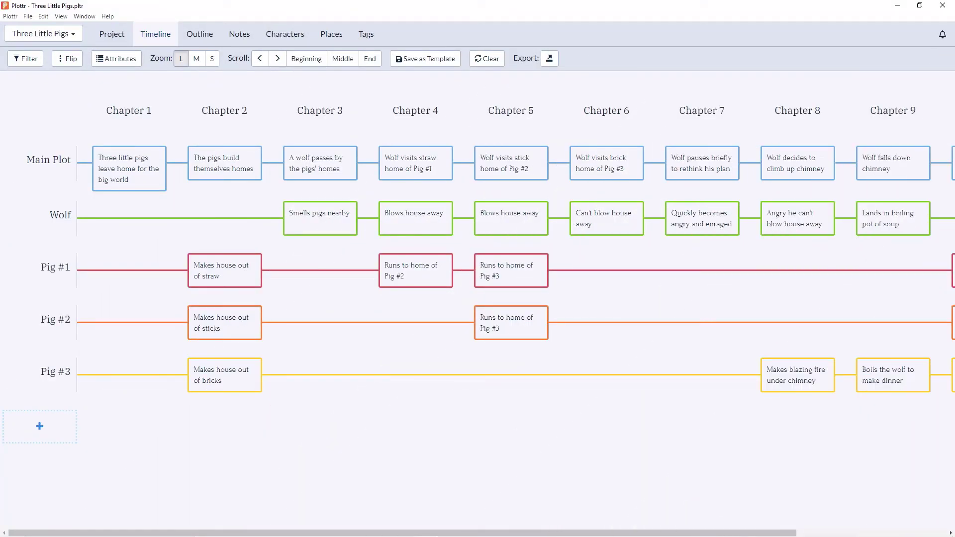
In Plottr's advanced export options, exclude Characters, Places, Notes and the Title Page, leaving only the Outline.
click(550, 58)
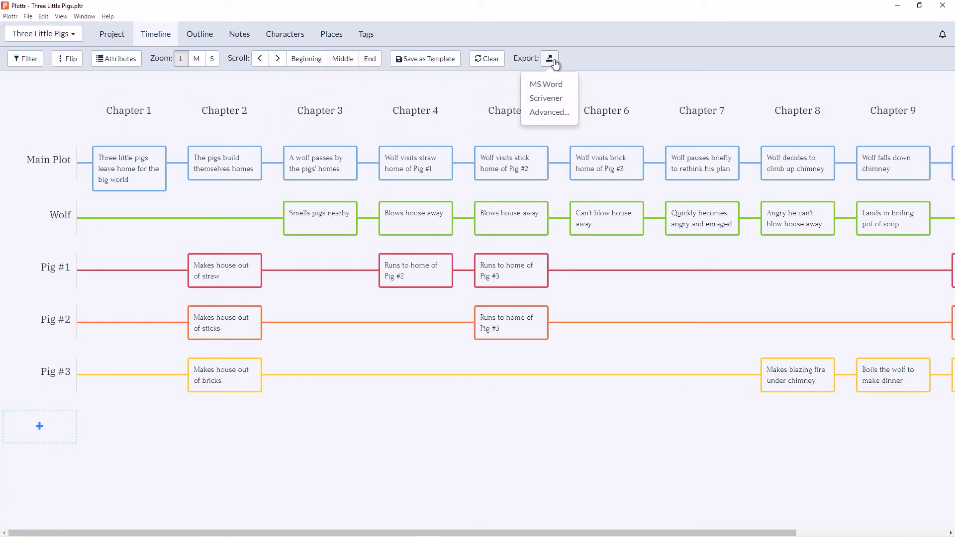
click(549, 112)
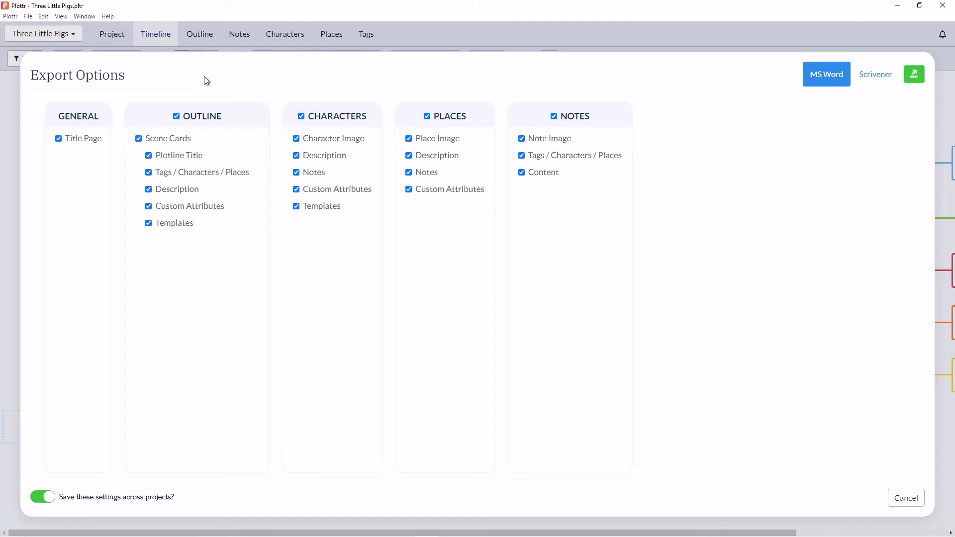
click(301, 117)
click(426, 117)
click(555, 117)
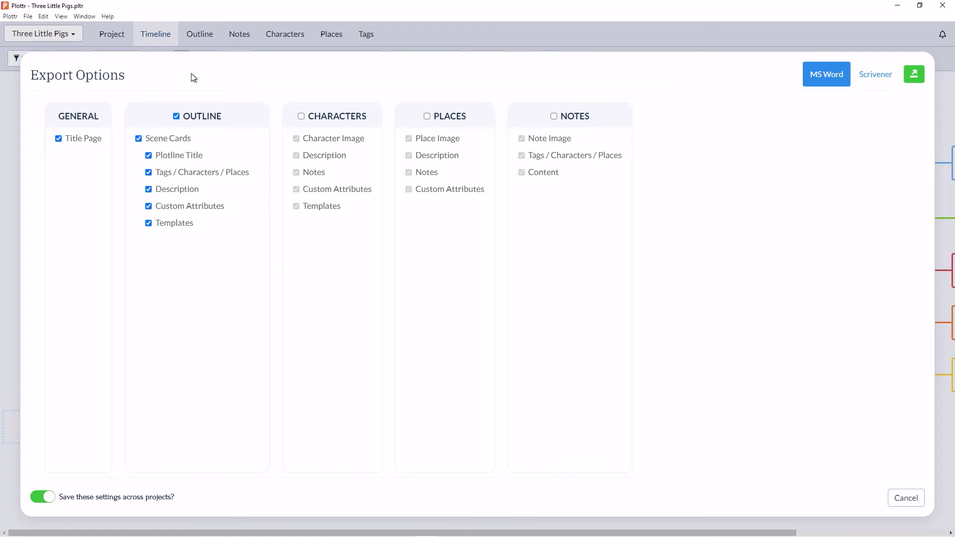
click(58, 139)
Export the outline to MS Word as Three Little Pigs - Outline.docx and look through the resulting document.
click(912, 76)
text(- Outline)
key(Return)
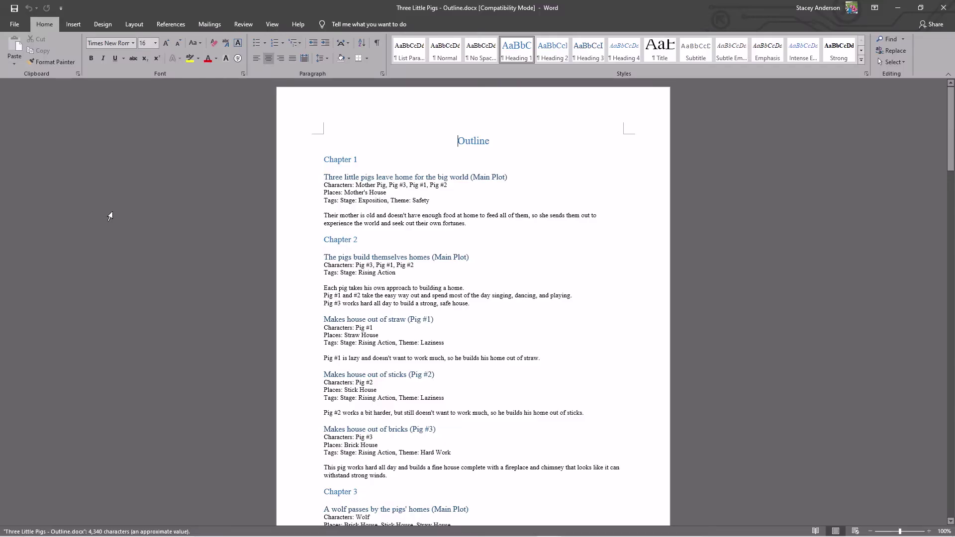
scroll(110, 216, down, 15)
scroll(111, 216, down, 15)
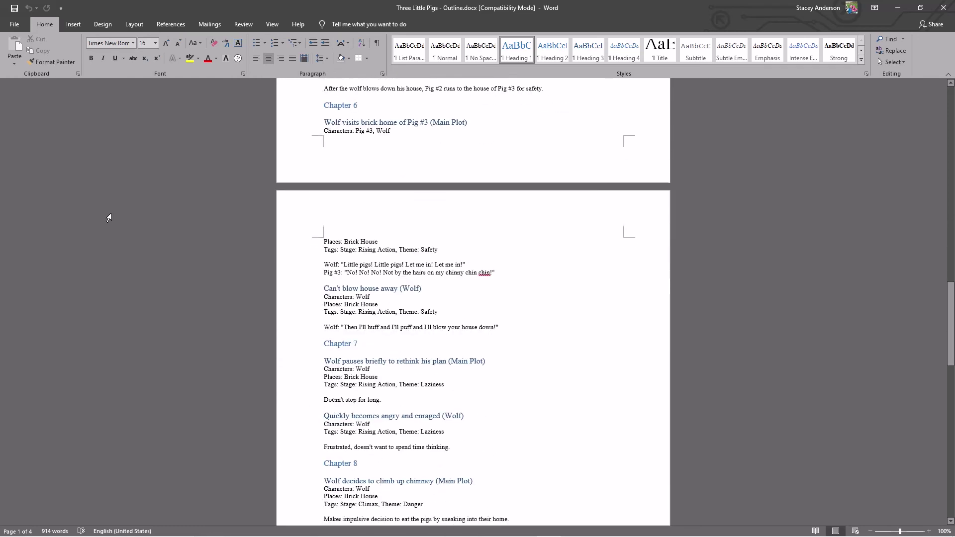
scroll(109, 219, down, 10)
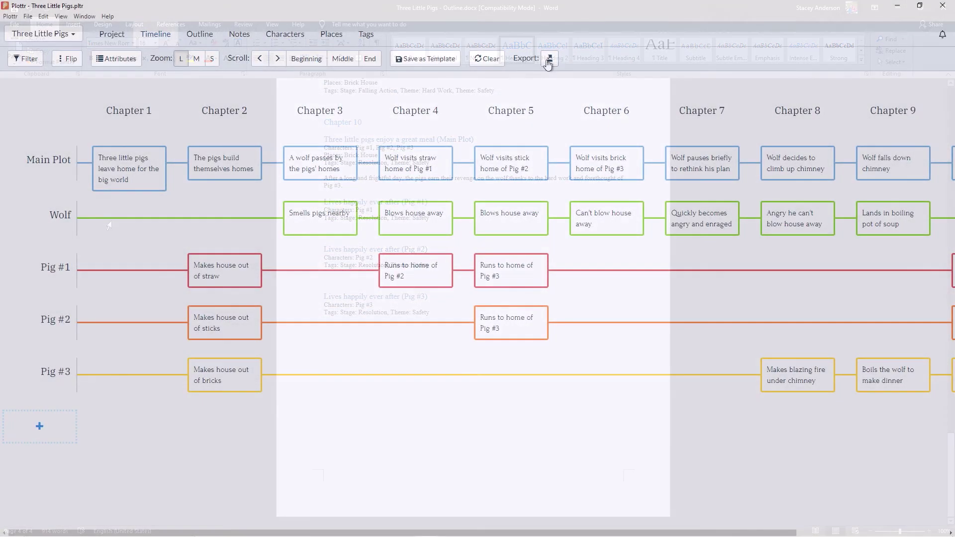
Reopen Plottr's advanced export options and include the Characters, Places and Notes sections again.
click(549, 58)
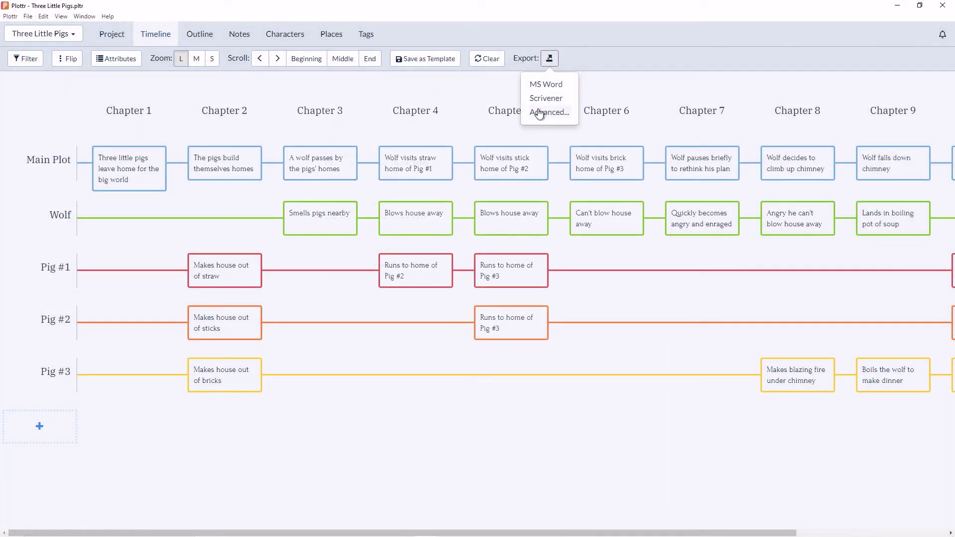
click(544, 112)
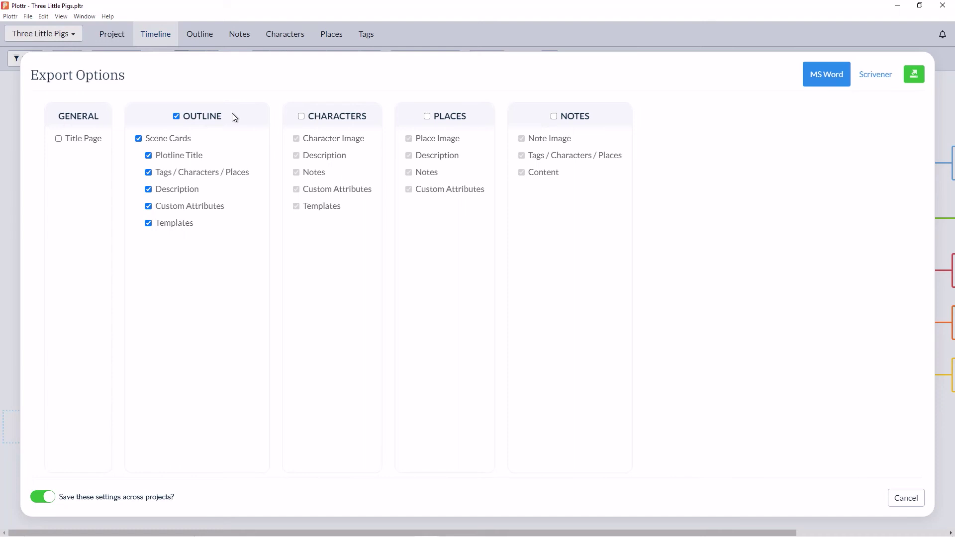
click(301, 117)
click(426, 117)
click(554, 116)
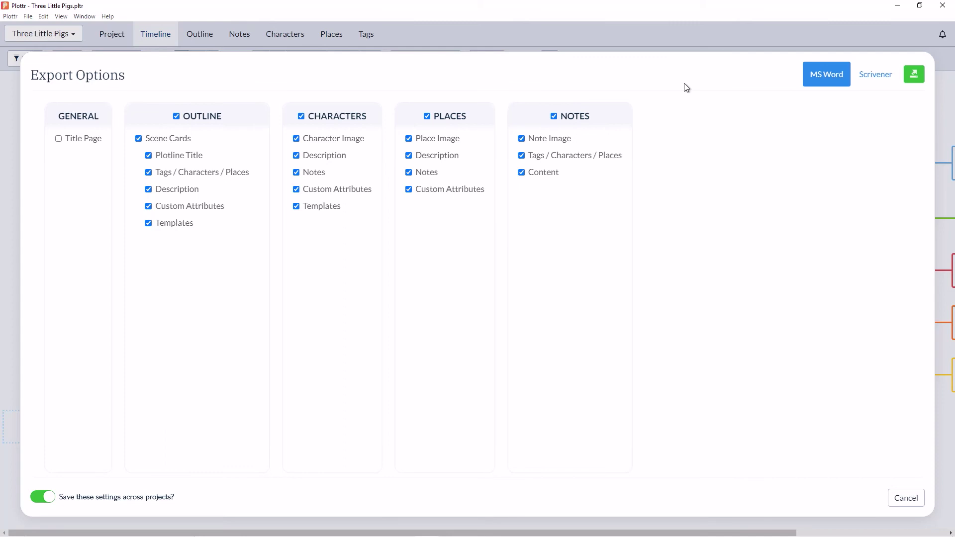
Exclude Plotline Title, Tags / Characters / Places, Custom Attributes and Templates from the outline's scene cards, keeping Description.
click(152, 157)
click(149, 172)
click(149, 206)
click(148, 223)
Limit the Characters export to Description by excluding Templates, Custom Attributes, Notes and Character Image.
click(296, 207)
click(296, 189)
click(296, 173)
click(296, 138)
Limit the Places export to Description and the Notes export to Content.
click(409, 139)
click(408, 172)
click(408, 189)
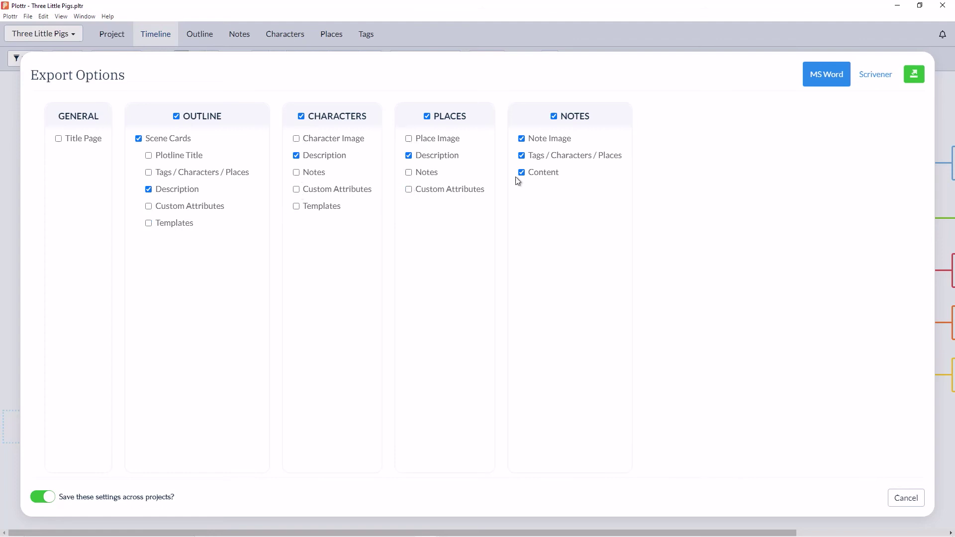
click(521, 155)
click(521, 138)
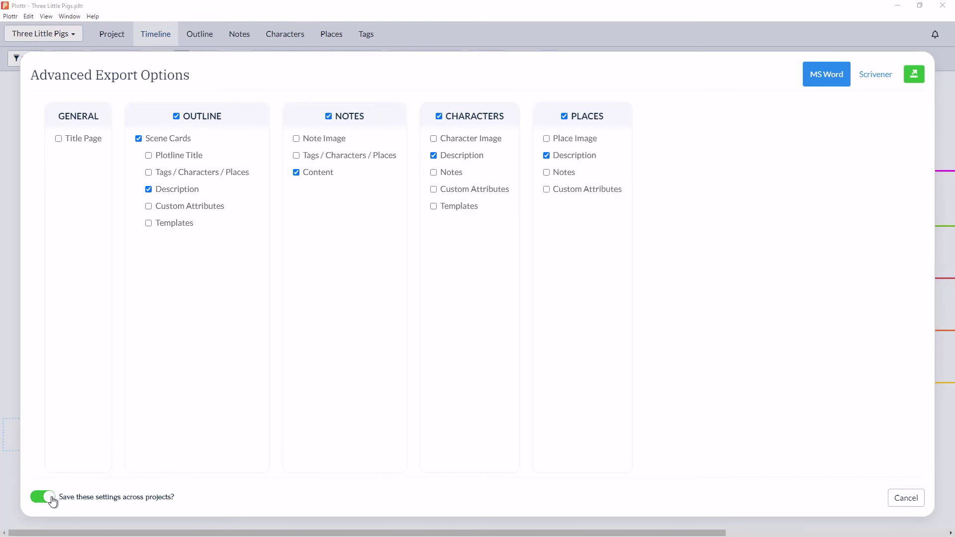
Turn the option to save these settings across projects off and back on.
click(52, 499)
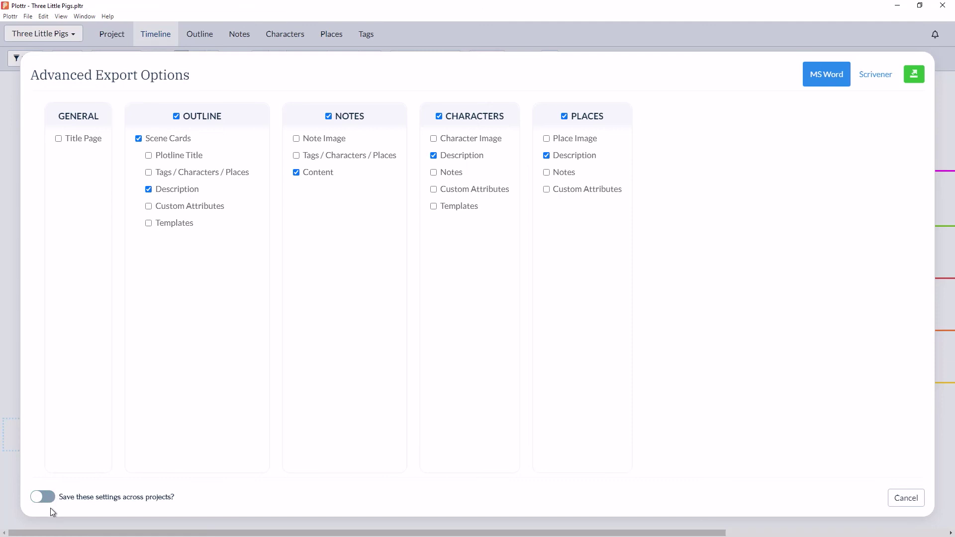
click(44, 497)
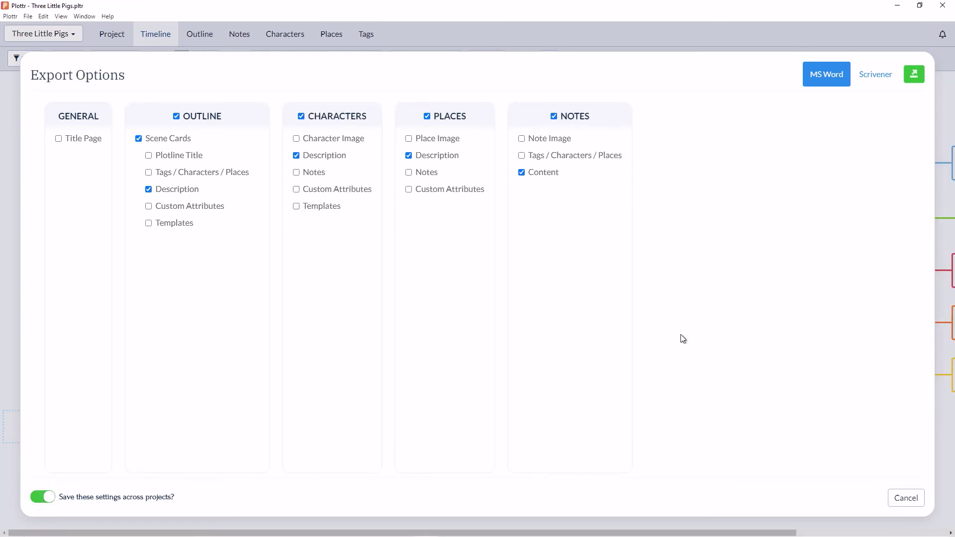
Export the selected content to MS Word as Three Little Pigs - Description.docx and look through the resulting document.
click(914, 80)
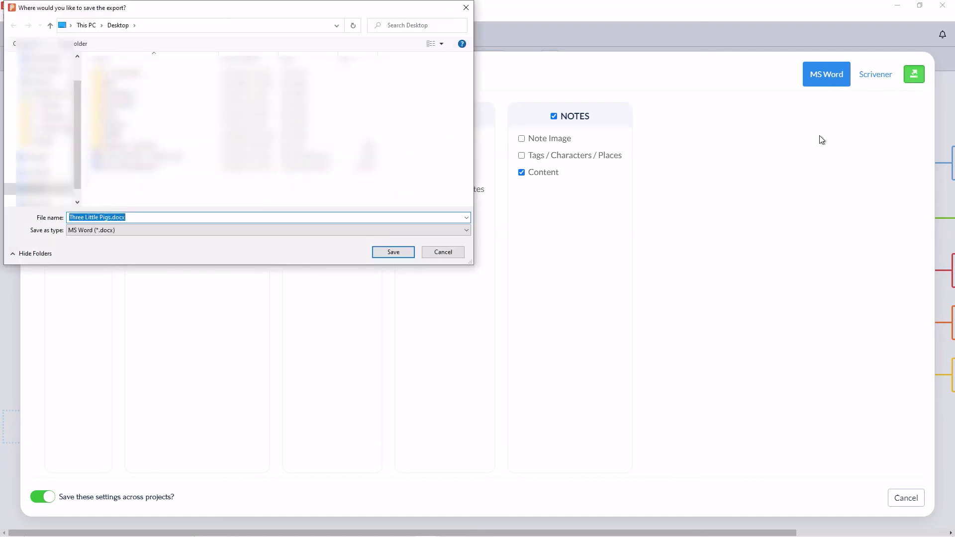
click(110, 215)
text(- Description)
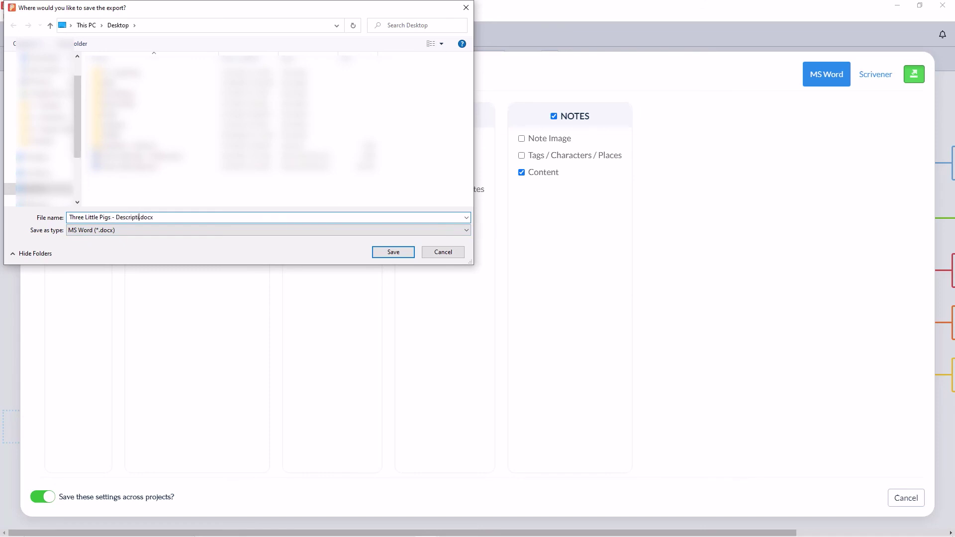
key(Return)
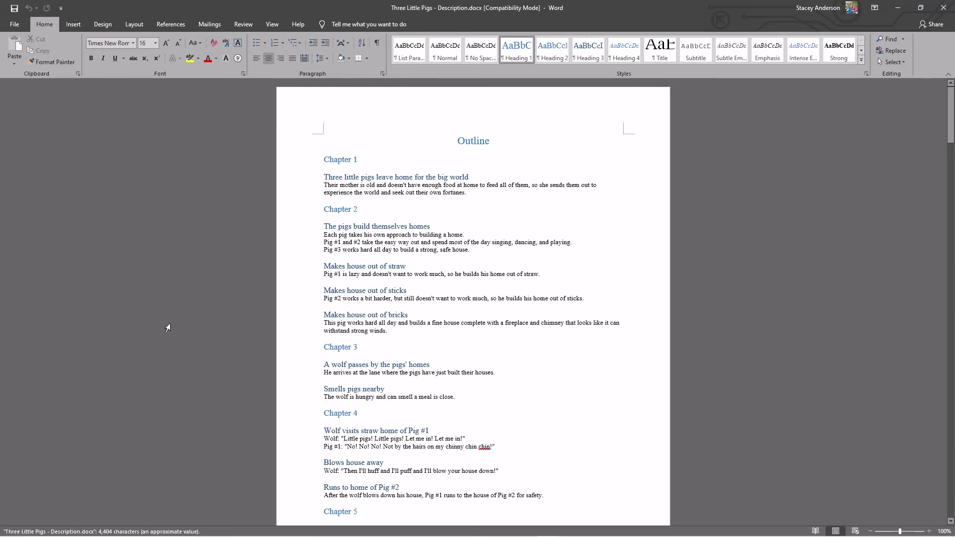
scroll(167, 324, down, 8)
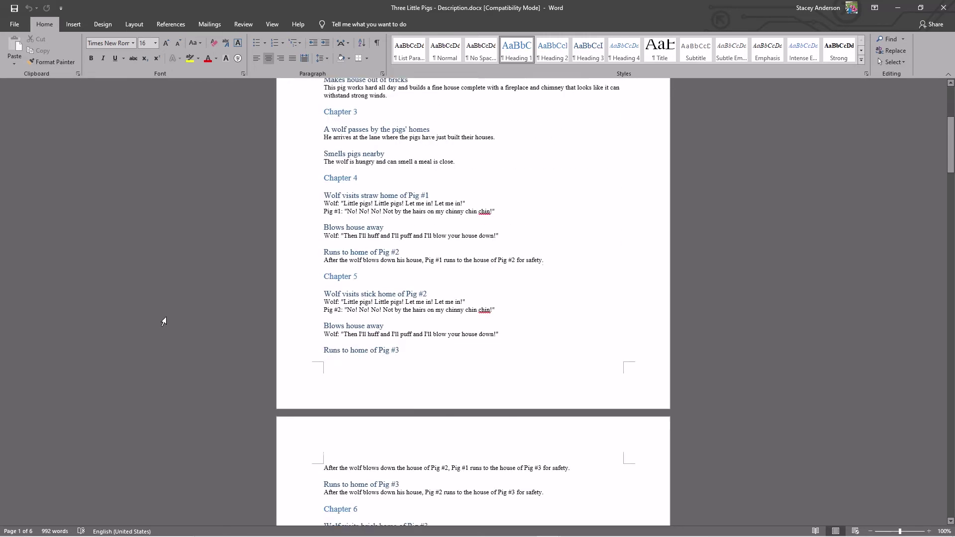
scroll(166, 320, down, 12)
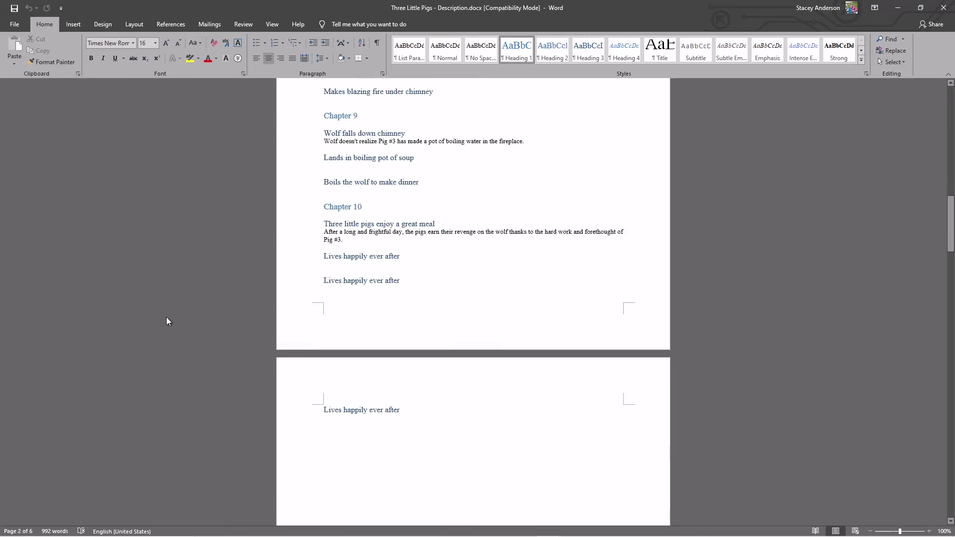
scroll(165, 322, down, 20)
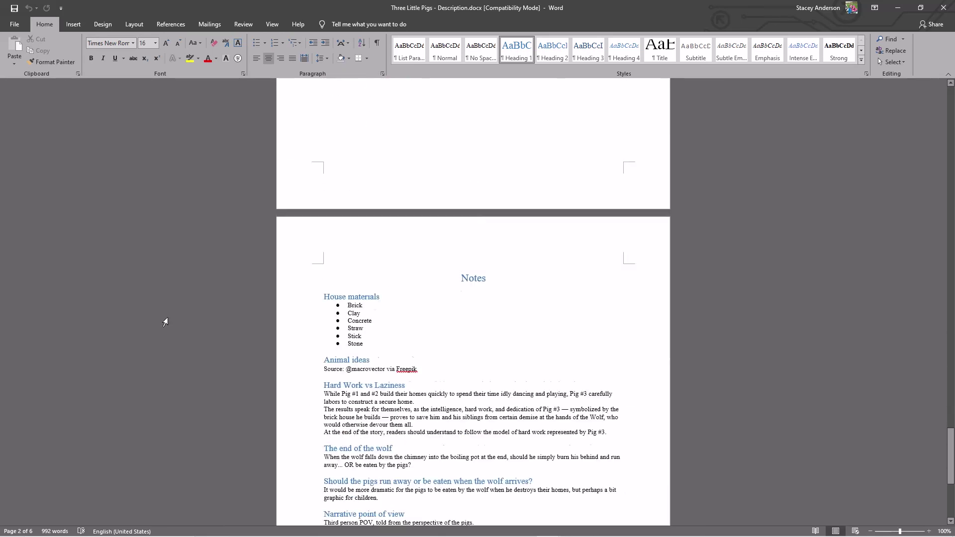